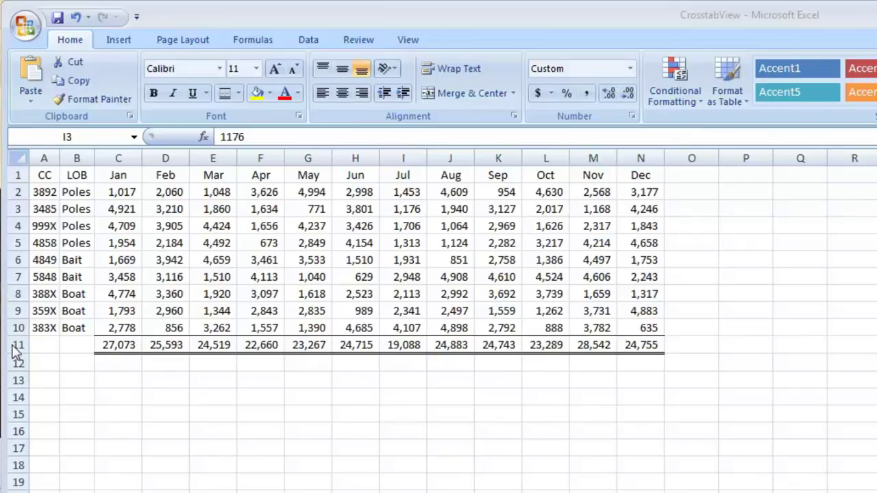
# Type sample headings CC, LOB, Amount and Month into cells E14:H14
pyautogui.click(174, 394)
pyautogui.click(212, 398)
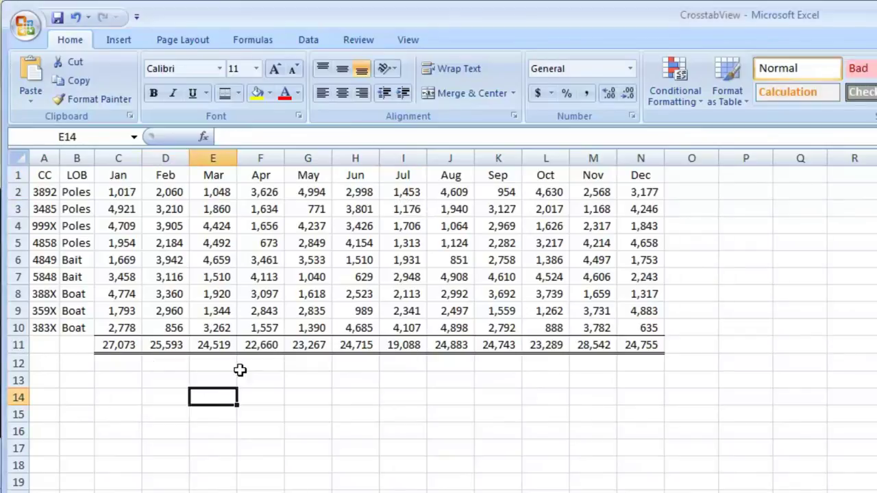
pyautogui.write('CC')
pyautogui.press('Return')
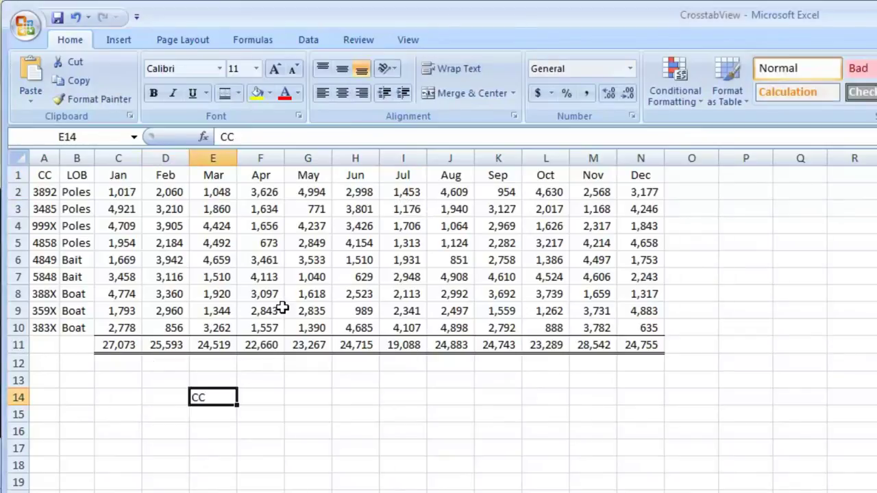
pyautogui.press('Up')
pyautogui.press('Right')
pyautogui.write('LOB')
pyautogui.press('Tab')
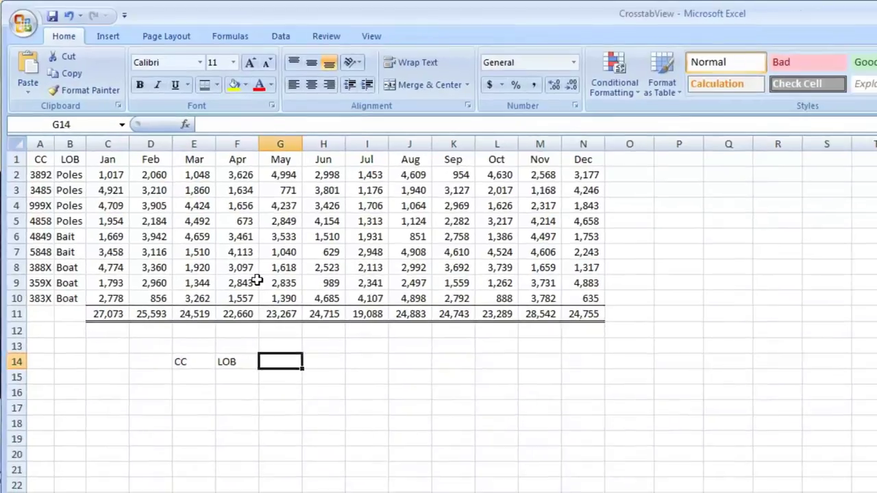
pyautogui.write('Amount')
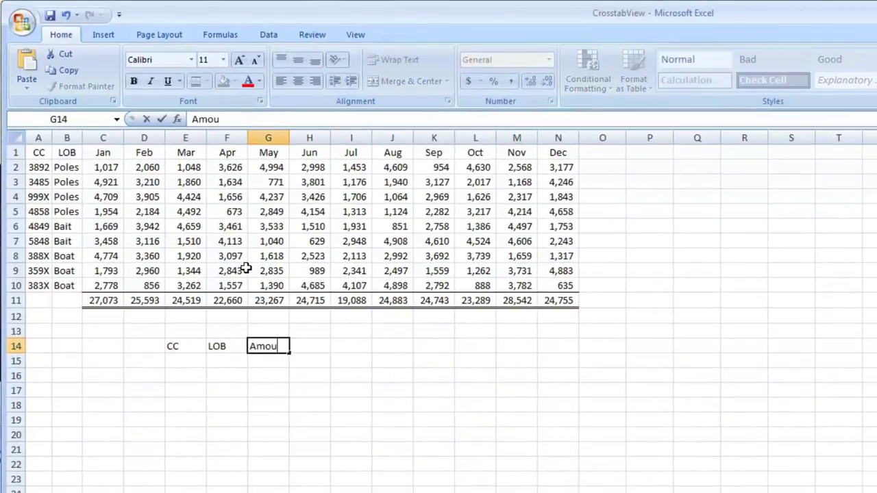
pyautogui.press('Return')
pyautogui.press('Up')
pyautogui.press('Right')
pyautogui.write('Month')
pyautogui.press('Return')
# Enter a sample row xx, yy, 50, 1 beneath those headings in row 15
pyautogui.press('Left')
pyautogui.press('Left')
pyautogui.press('Left')
pyautogui.write('xx')
pyautogui.press('Tab')
pyautogui.write('yy')
pyautogui.press('Tab')
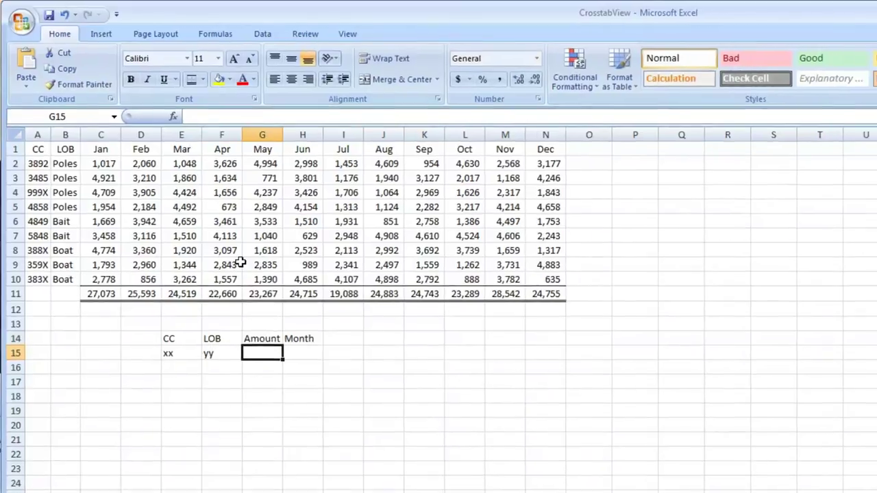
pyautogui.write('50')
pyautogui.press('Return')
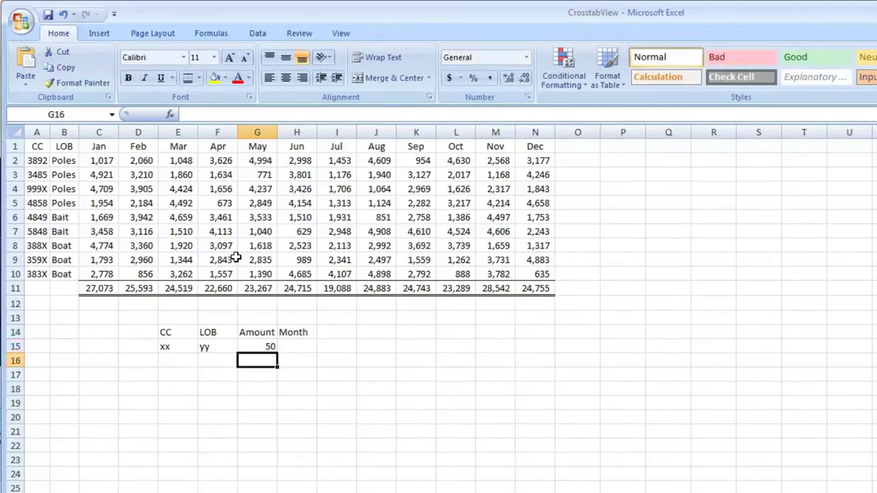
pyautogui.press('Up')
pyautogui.press('Right')
pyautogui.write('1')
pyautogui.press('Return')
# Add a Year heading in I14, then clear the whole sample block E14:I15
pyautogui.moveTo(172, 332); pyautogui.dragTo(300, 346)
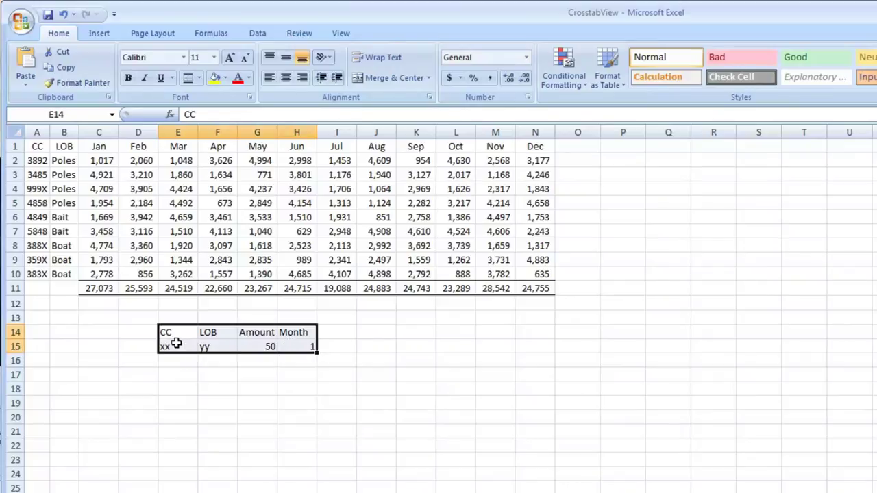
pyautogui.moveTo(171, 346); pyautogui.dragTo(303, 346)
pyautogui.moveTo(177, 331); pyautogui.dragTo(296, 346)
pyautogui.moveTo(296, 346); pyautogui.dragTo(296, 346)
pyautogui.click(333, 332)
pyautogui.write('Year')
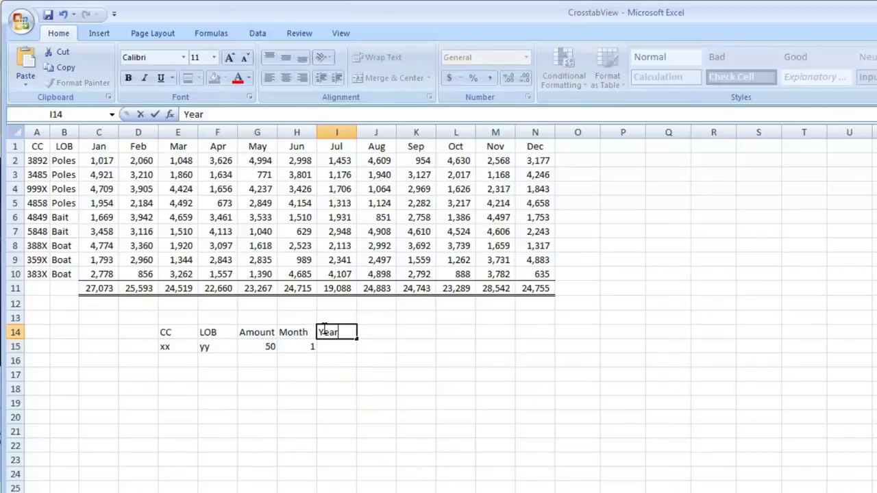
pyautogui.press('Return')
pyautogui.moveTo(164, 333); pyautogui.dragTo(320, 344)
pyautogui.press('Delete')
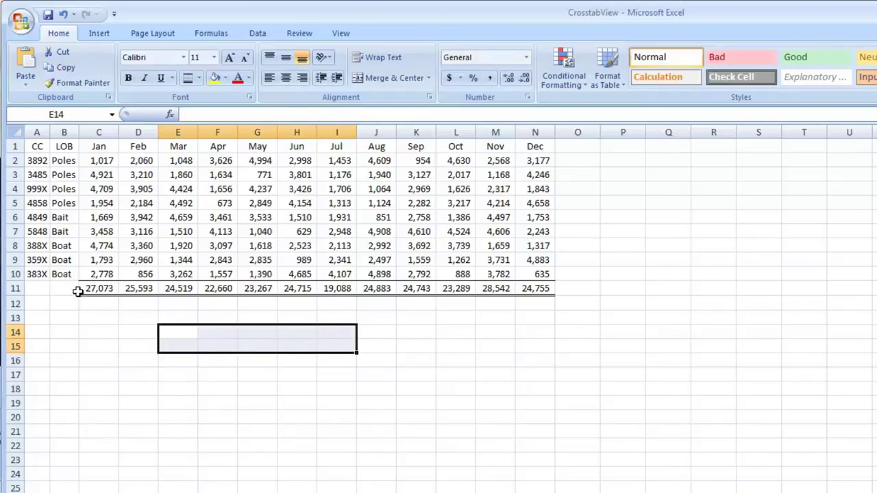
# Delete the totals row 11 and switch back to Microsoft Access
pyautogui.click(15, 288)
pyautogui.rightClick(16, 288)
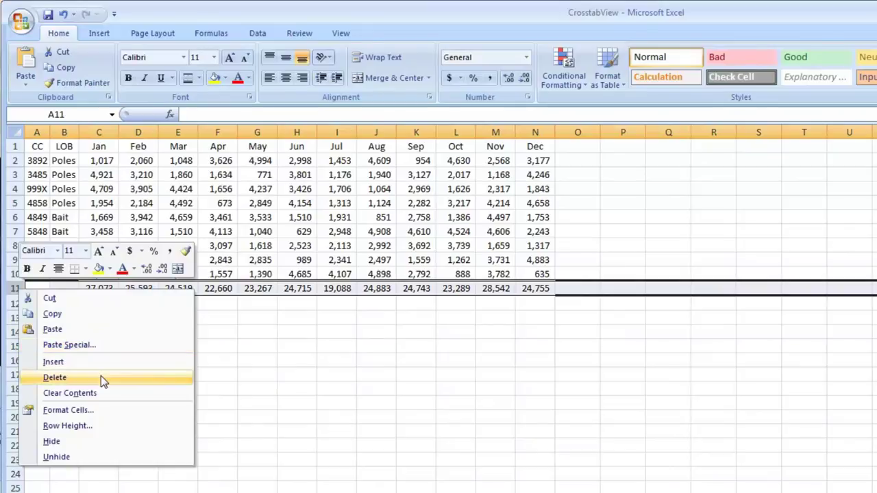
pyautogui.click(101, 378)
pyautogui.click(203, 232)
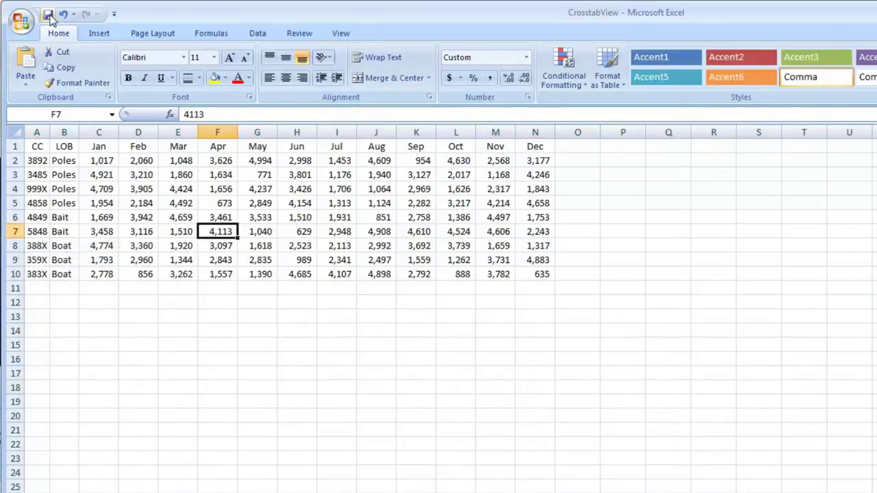
pyautogui.hotkey('alt', 'Tab')
pyautogui.press('Tab')
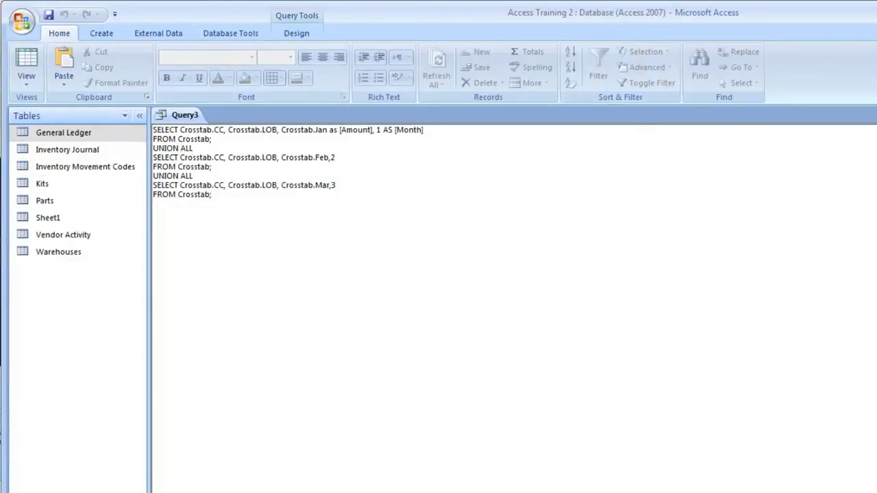
# Discard the unsaved Query3 and choose the CrosstabView workbook for an Excel import
pyautogui.hotkey('ctrl', 'w')
pyautogui.click(644, 385)
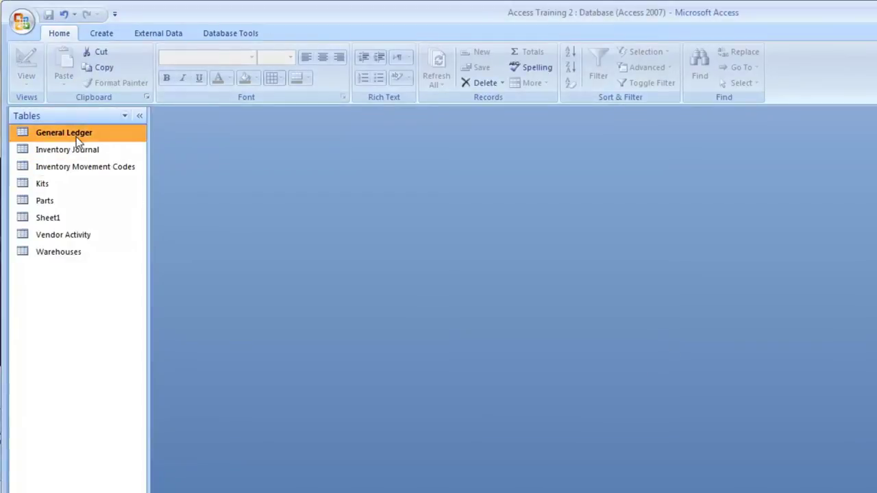
pyautogui.click(159, 33)
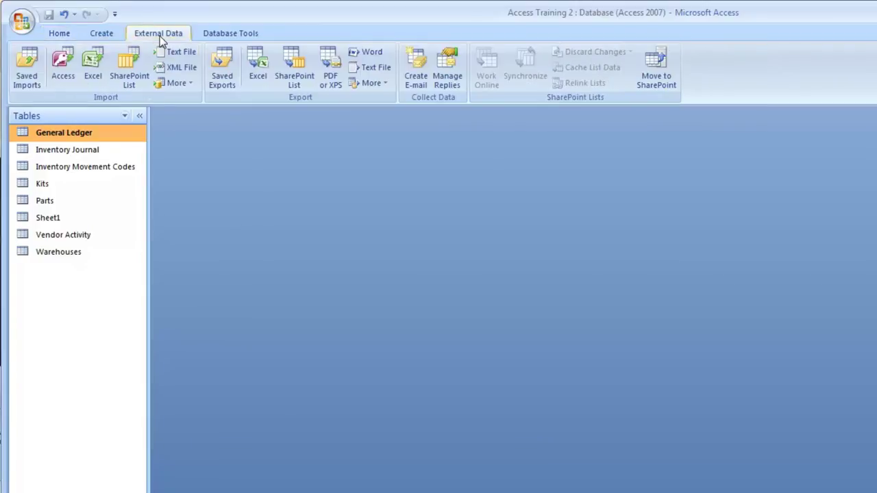
pyautogui.click(93, 63)
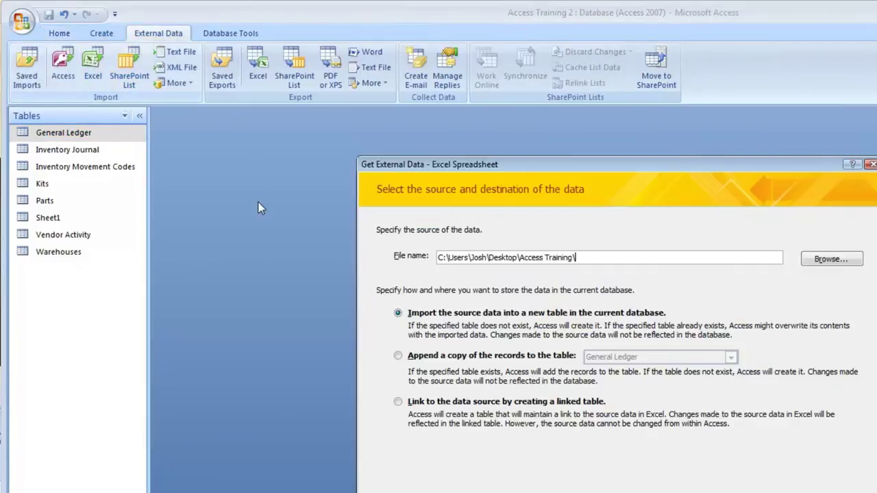
pyautogui.click(830, 260)
pyautogui.click(523, 291)
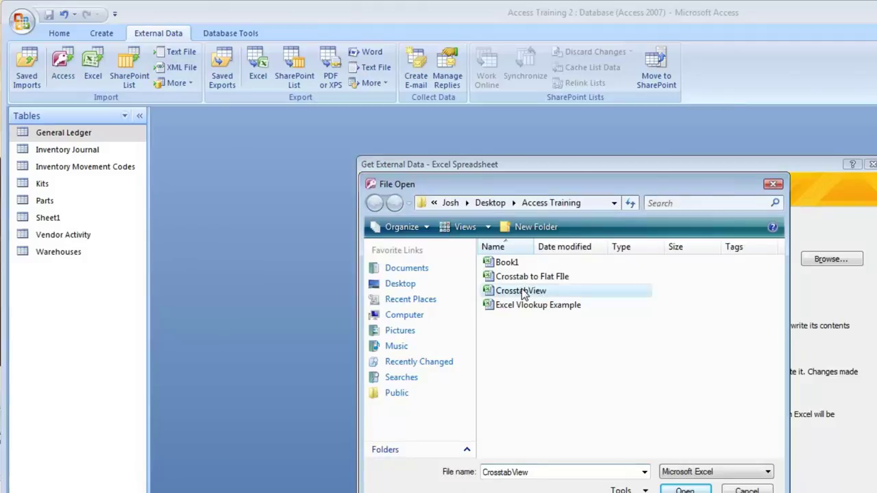
pyautogui.press('Return')
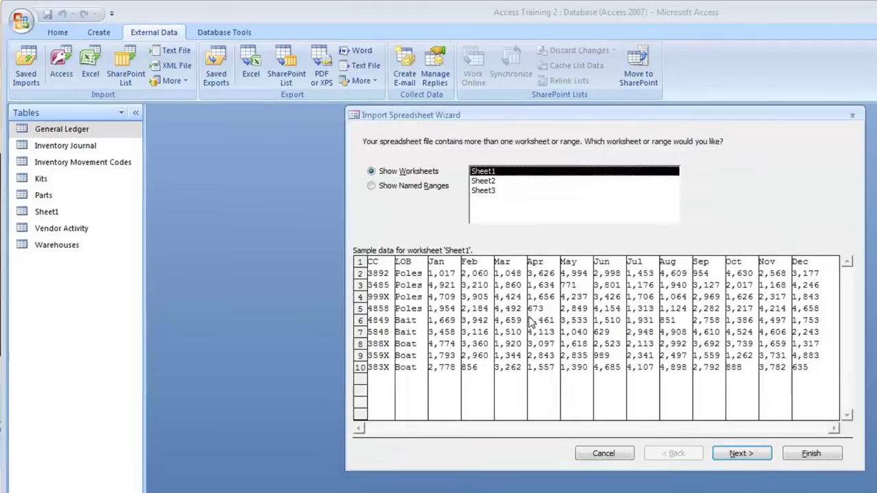
# Import Sheet1 without a primary key as table Crosstab, then open and close it to check
pyautogui.click(532, 329)
pyautogui.click(537, 329)
pyautogui.click(537, 329)
pyautogui.click(376, 150)
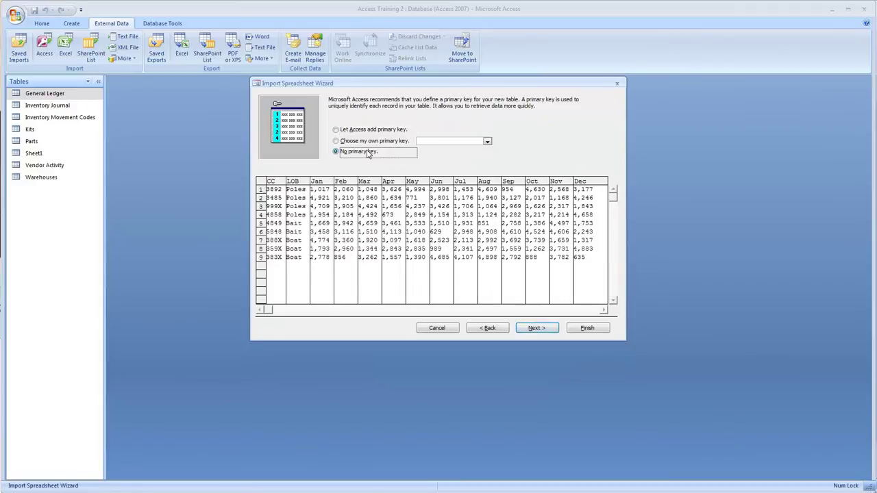
pyautogui.click(537, 328)
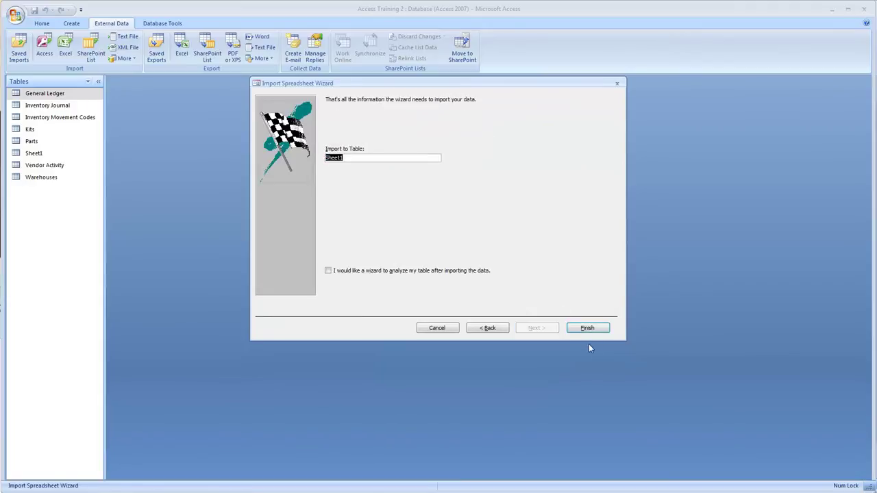
pyautogui.write('Crosstab')
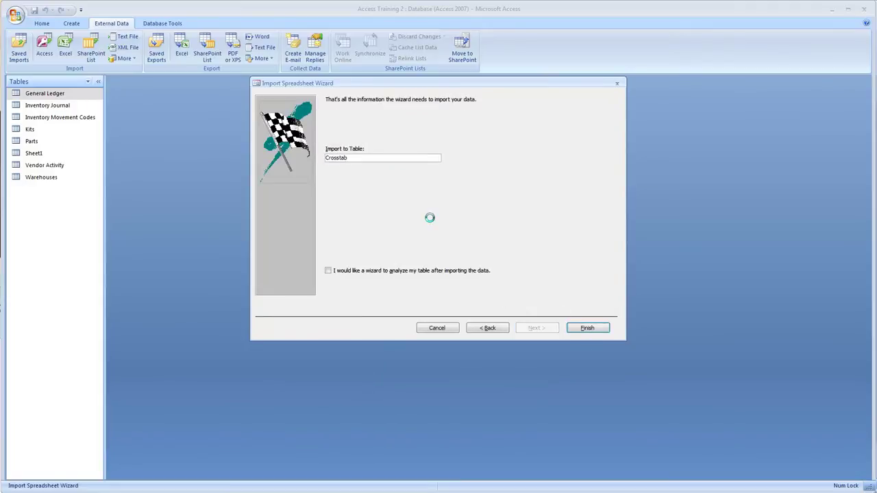
pyautogui.press('Return')
pyautogui.click(587, 375)
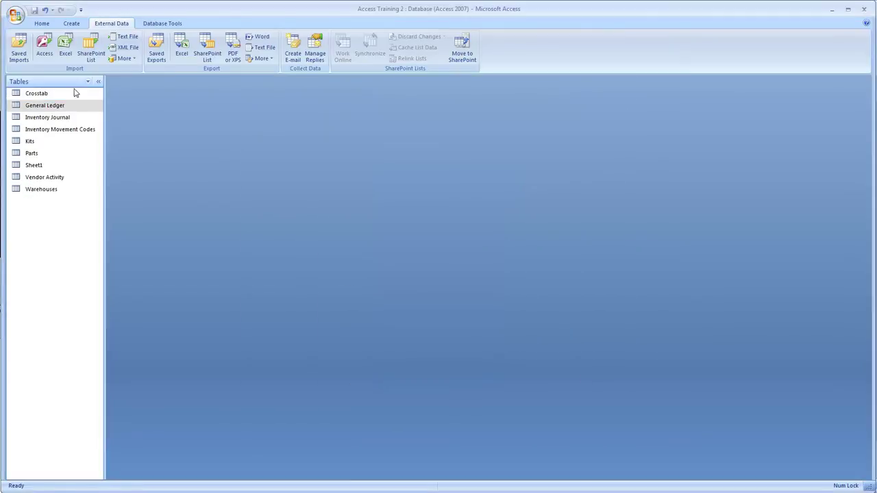
pyautogui.doubleClick(50, 96)
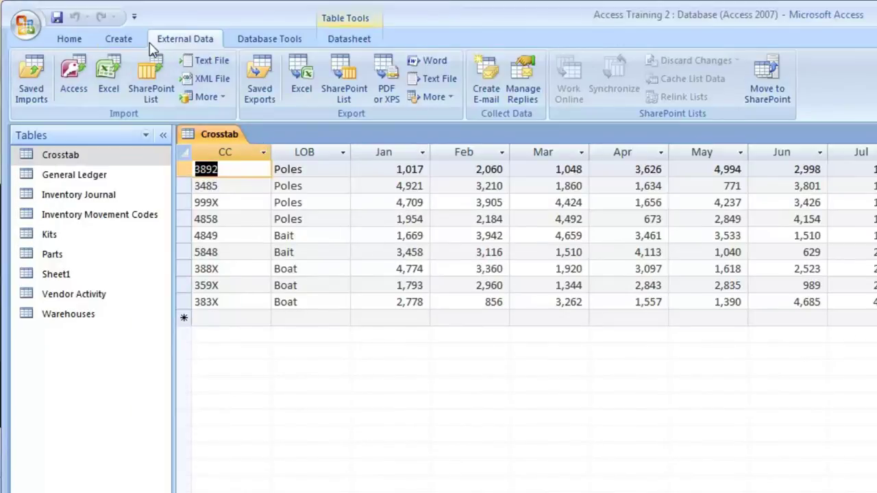
pyautogui.hotkey('ctrl', 'w')
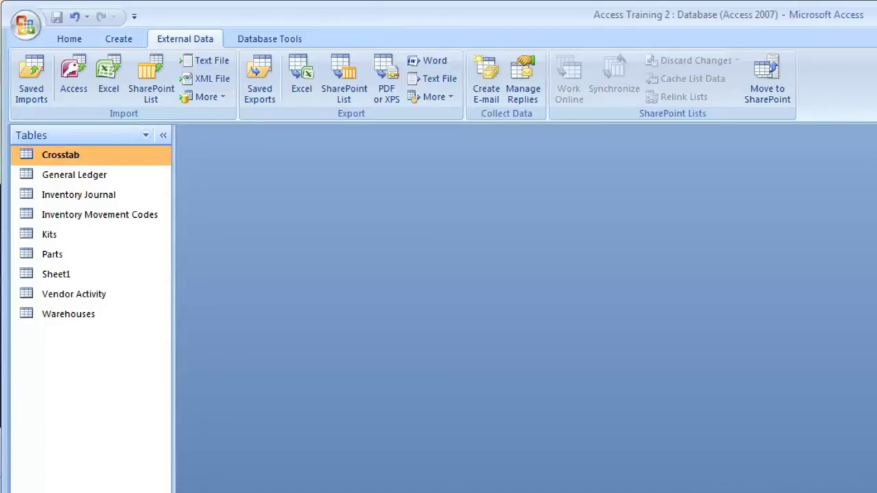
# Start a design-view query on Crosstab, enlarge its field list, and switch to SQL View
pyautogui.click(110, 42)
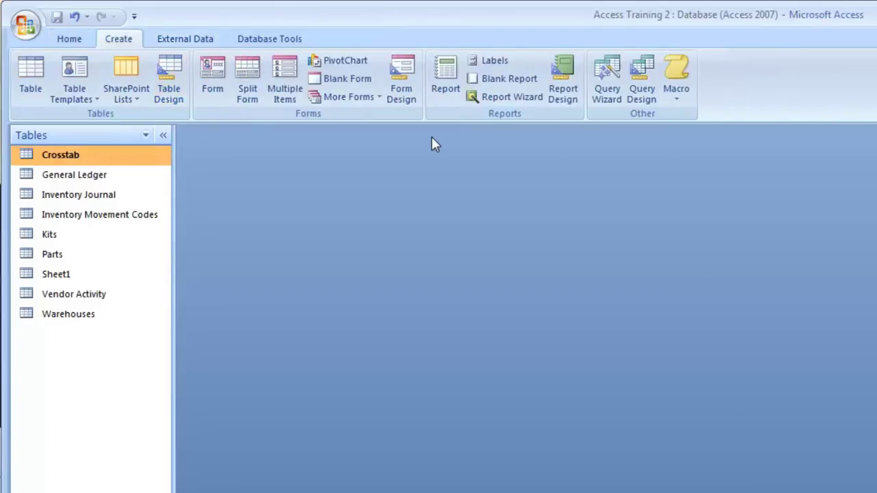
pyautogui.click(640, 96)
pyautogui.doubleClick(639, 338)
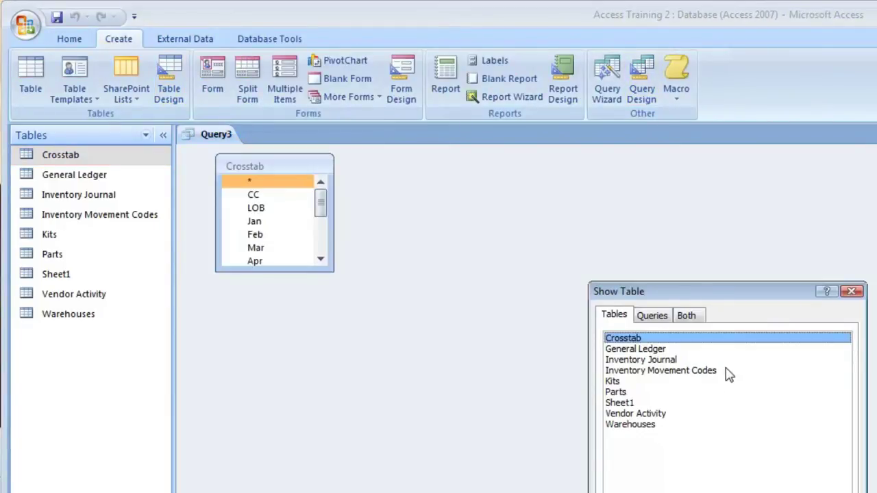
pyautogui.click(724, 482)
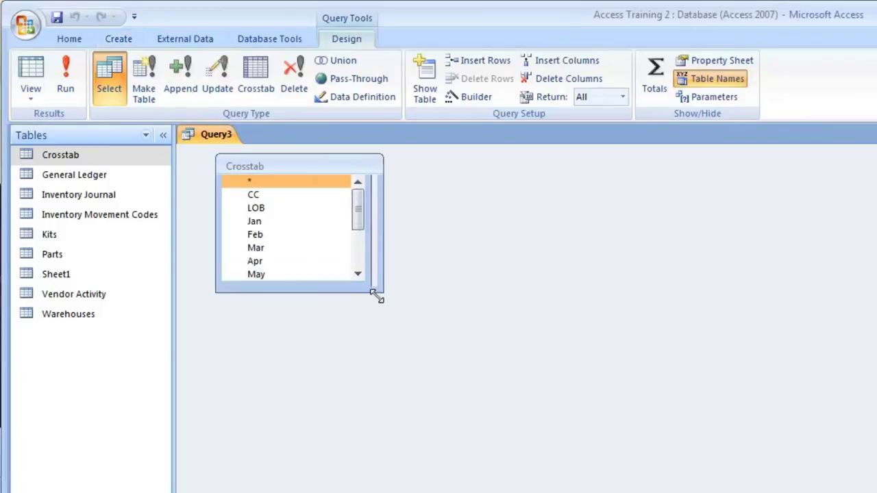
pyautogui.moveTo(332, 271); pyautogui.dragTo(657, 401)
pyautogui.moveTo(281, 185); pyautogui.dragTo(274, 223)
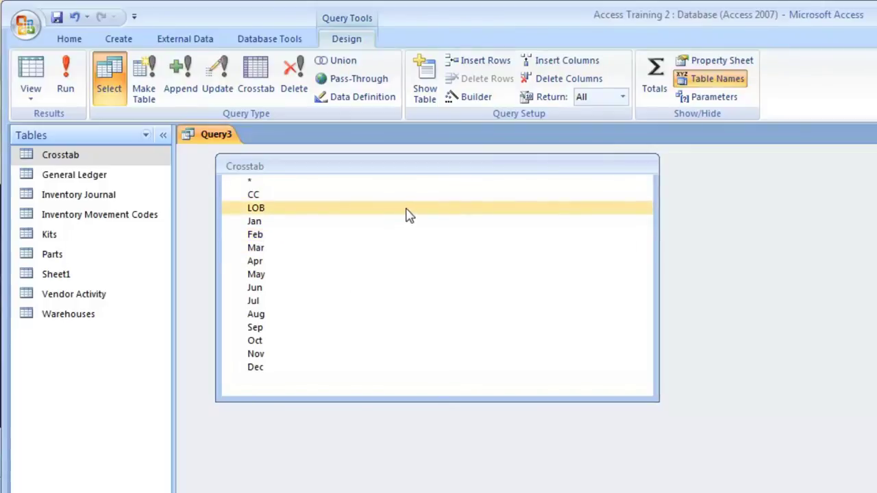
pyautogui.click(29, 94)
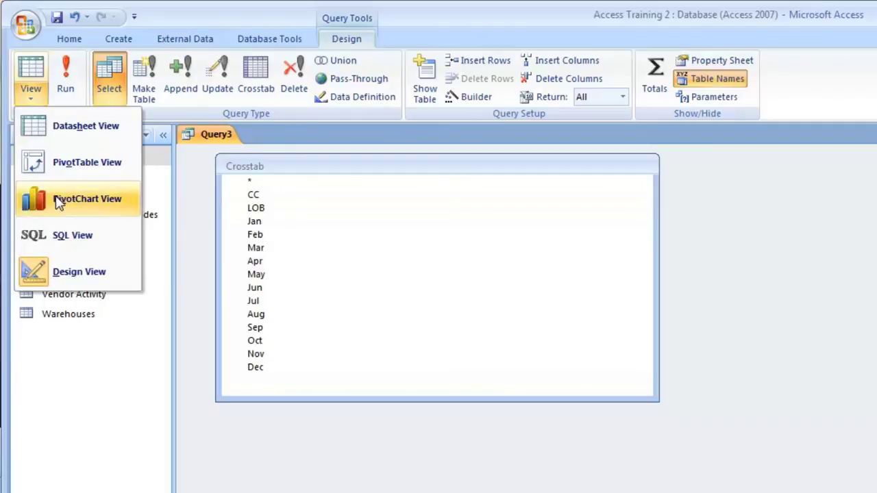
pyautogui.click(63, 236)
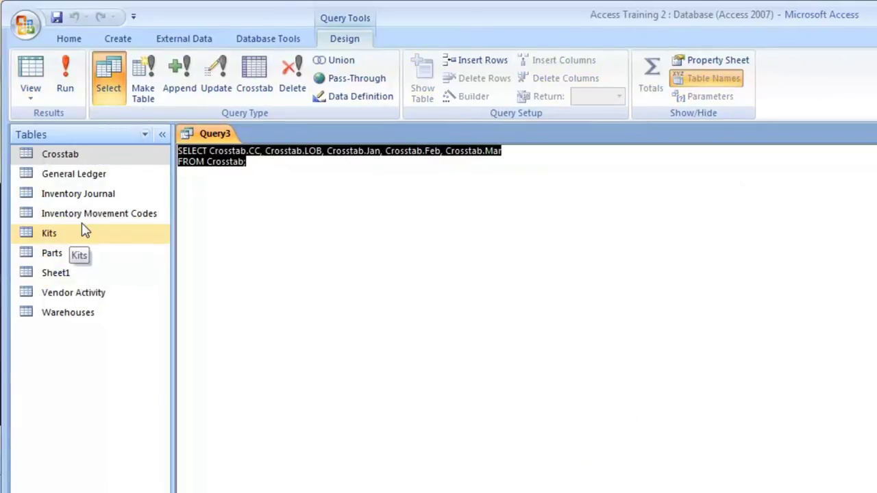
# Add a UNION ALL line after the first SELECT … FROM Crosstab statement
pyautogui.click(274, 165)
pyautogui.hotkey('ctrl', 'a')
pyautogui.click(277, 168)
pyautogui.press('Return')
pyautogui.write('UNION ALL')
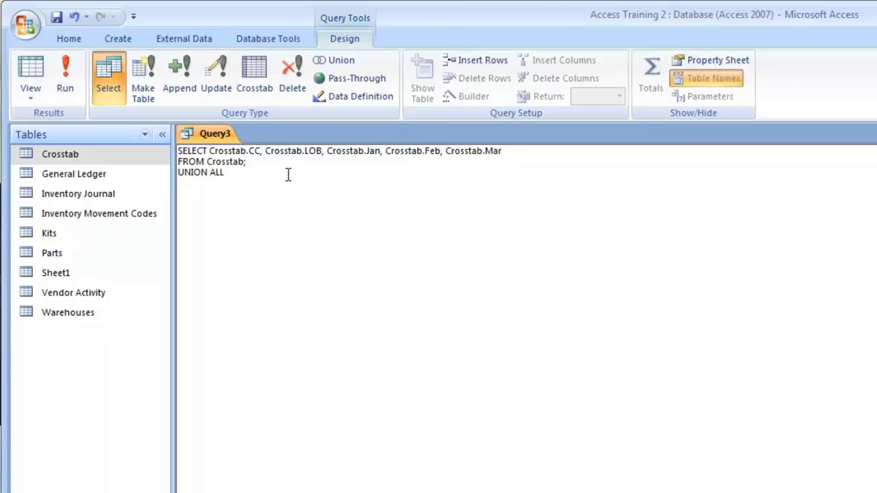
# Copy the SELECT statement and paste it directly below UNION ALL
pyautogui.moveTo(271, 170); pyautogui.dragTo(176, 148)
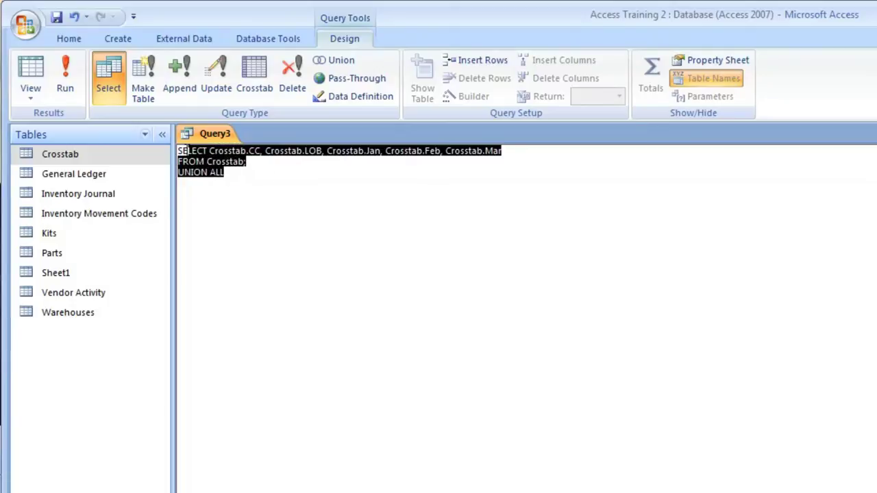
pyautogui.click(257, 161)
pyautogui.moveTo(258, 162); pyautogui.dragTo(177, 149)
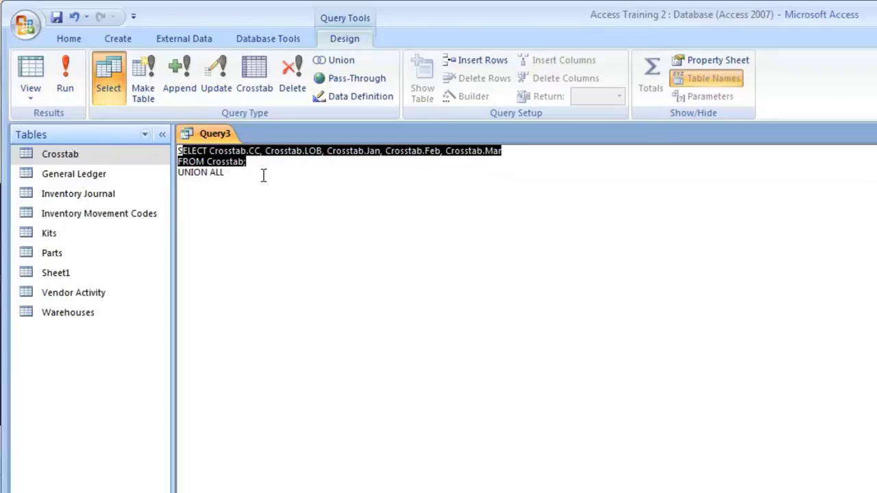
pyautogui.moveTo(246, 161); pyautogui.dragTo(176, 145)
pyautogui.hotkey('ctrl', 'c')
pyautogui.click(228, 181)
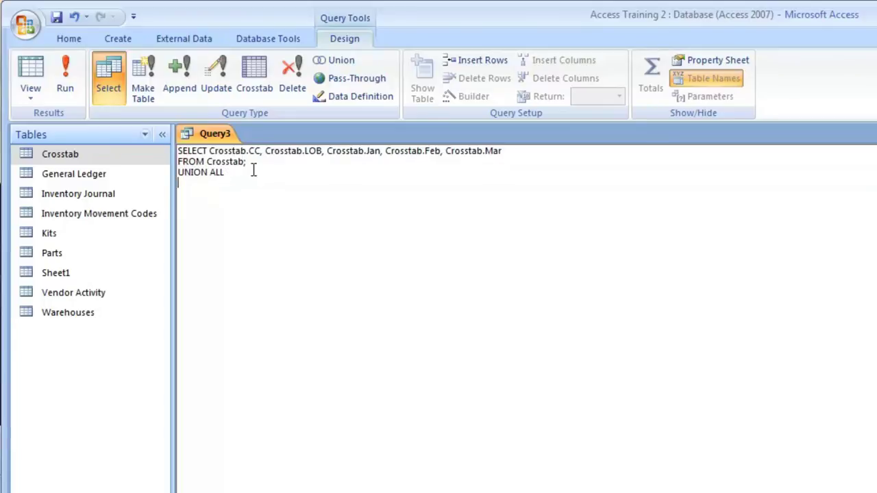
pyautogui.press('Return')
pyautogui.hotkey('ctrl', 'v')
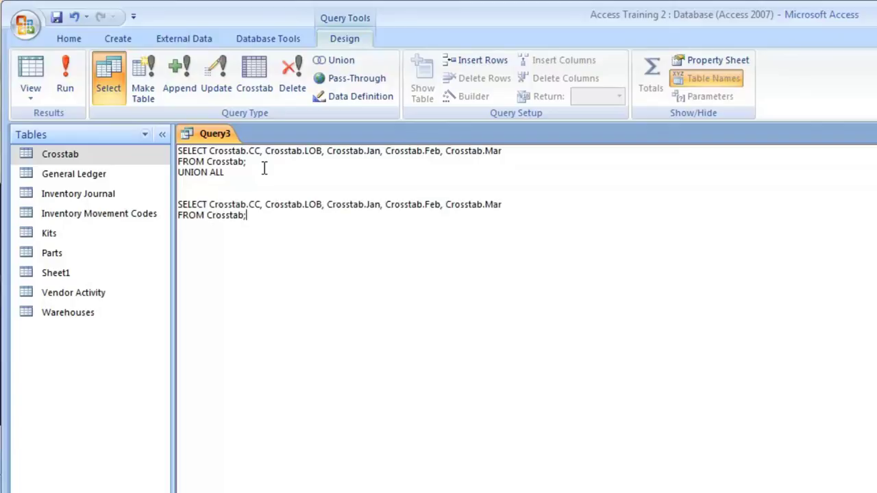
pyautogui.click(184, 181)
pyautogui.press('Delete')
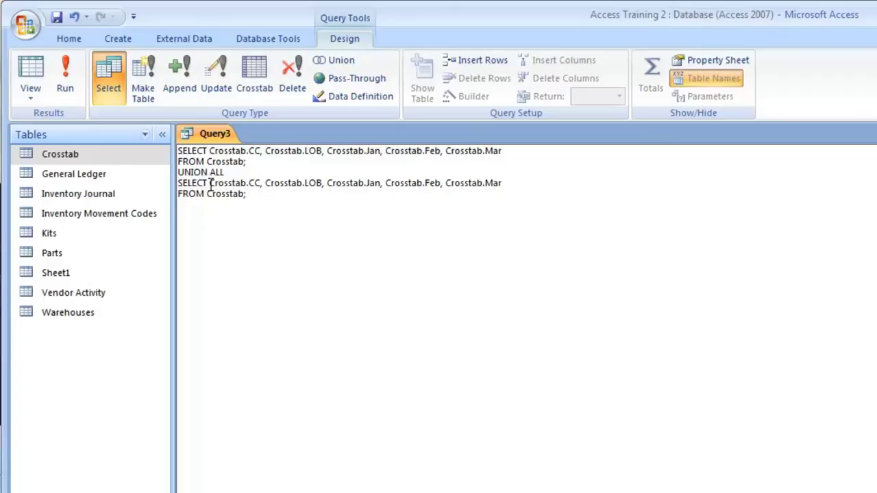
# Reduce the first SELECT to Crosstab.Jan as [Amount], 1 as [MONTH]
pyautogui.moveTo(385, 151); pyautogui.dragTo(522, 152)
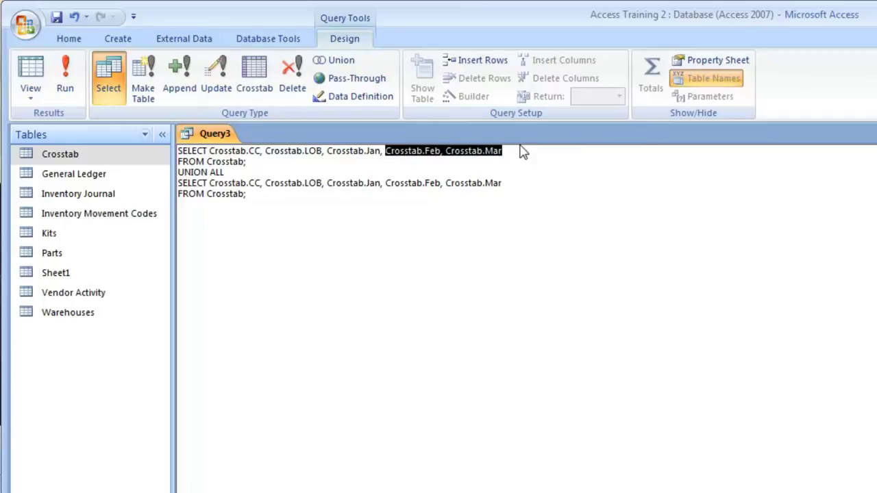
pyautogui.press('Delete')
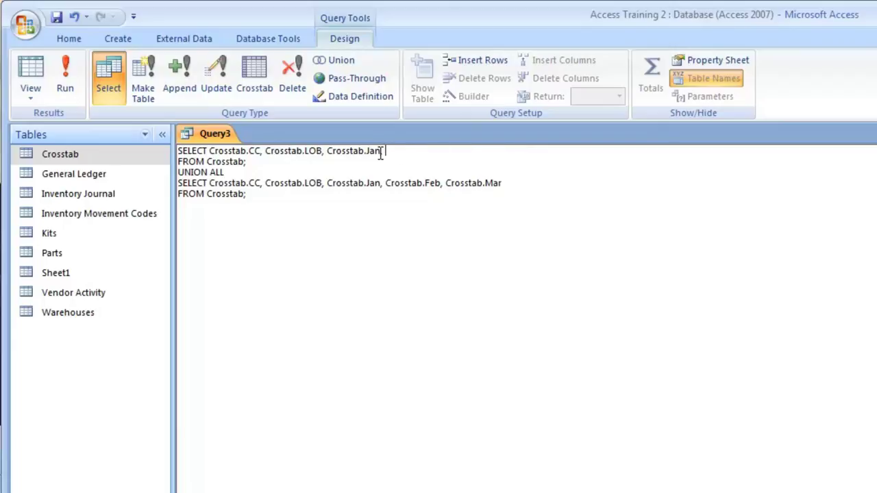
pyautogui.press('BackSpace')
pyautogui.press('BackSpace')
pyautogui.write('as [Amount], 1 as [MONTH')
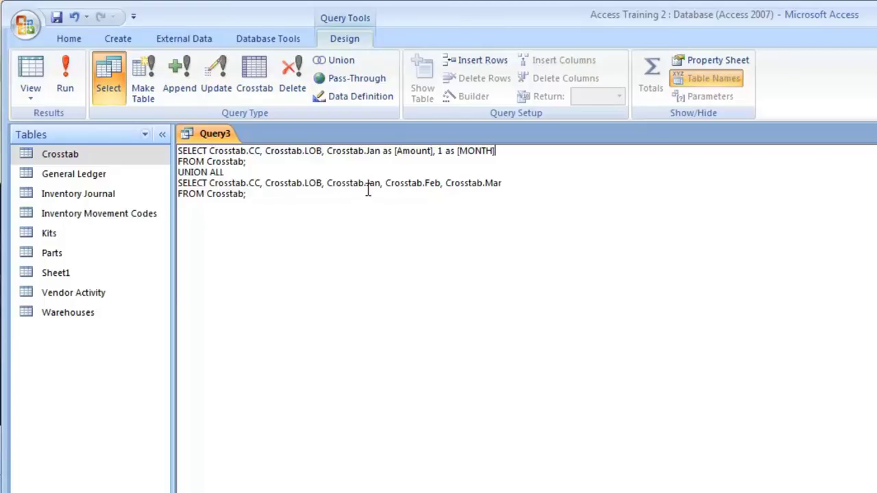
# Leave only Crosstab.Feb in the second SELECT, dropping Jan and Mar
pyautogui.moveTo(385, 182); pyautogui.dragTo(327, 183)
pyautogui.press('Delete')
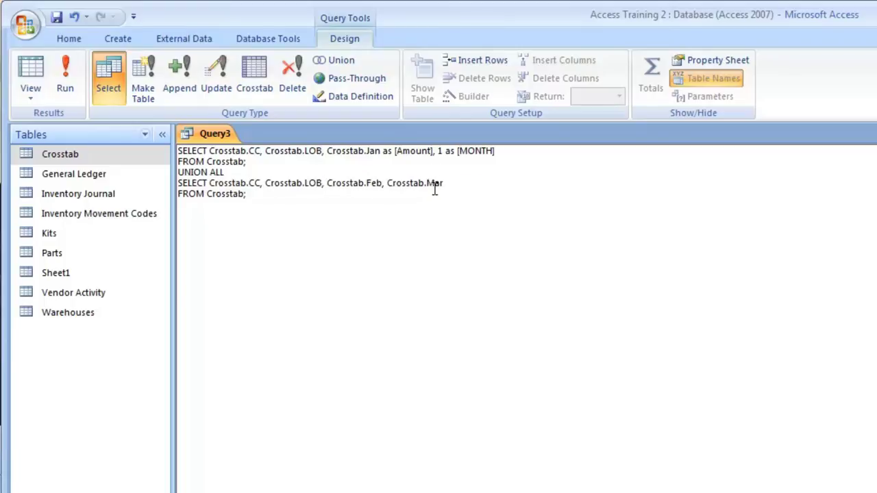
pyautogui.moveTo(386, 183); pyautogui.dragTo(446, 184)
pyautogui.press('Delete')
# Append UNION ALL and a third SELECT using Crosstab.Mar, then try running the query
pyautogui.click(234, 208)
pyautogui.press('Return')
pyautogui.write('UNION ALL')
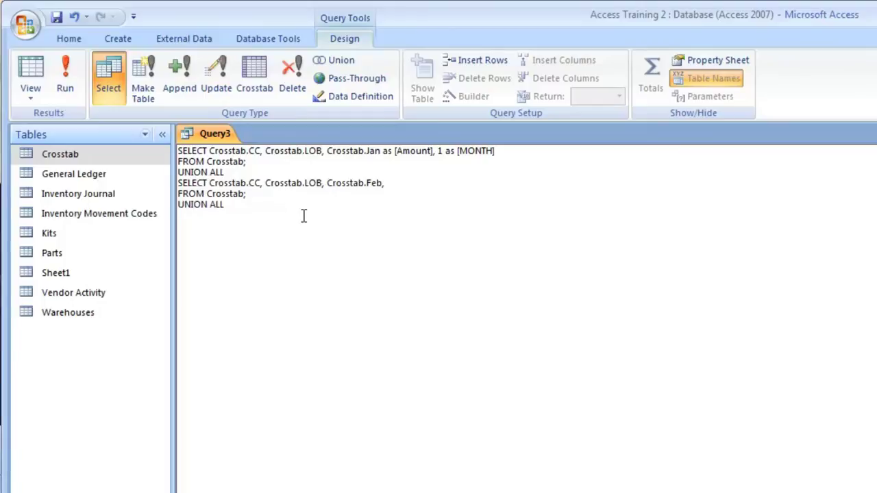
pyautogui.moveTo(246, 194); pyautogui.dragTo(171, 183)
pyautogui.hotkey('ctrl', 'c')
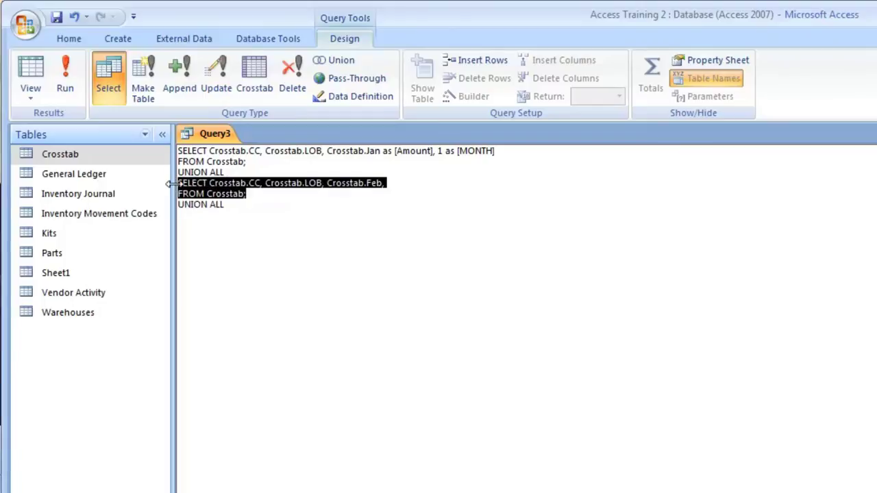
pyautogui.click(201, 213)
pyautogui.hotkey('ctrl', 'v')
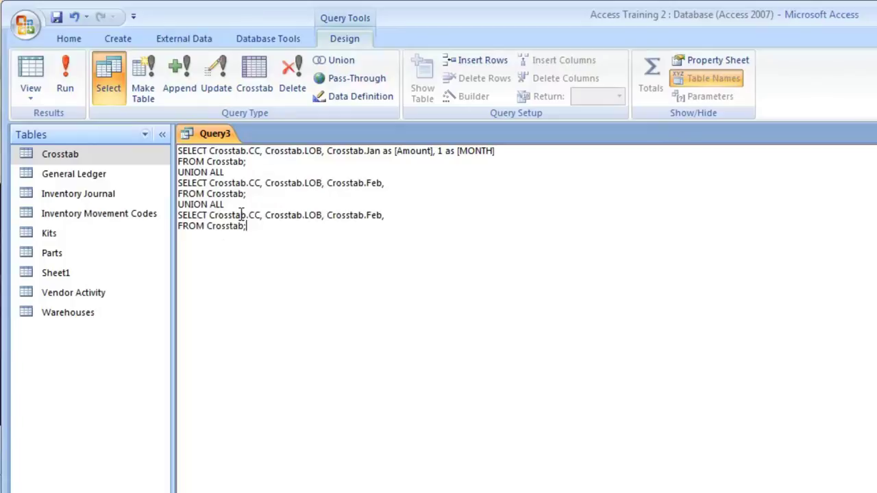
pyautogui.click(367, 216)
pyautogui.press('Delete')
pyautogui.press('Delete')
pyautogui.press('Delete')
pyautogui.press('Delete')
pyautogui.write('Mar')
pyautogui.press('BackSpace')
pyautogui.click(41, 72)
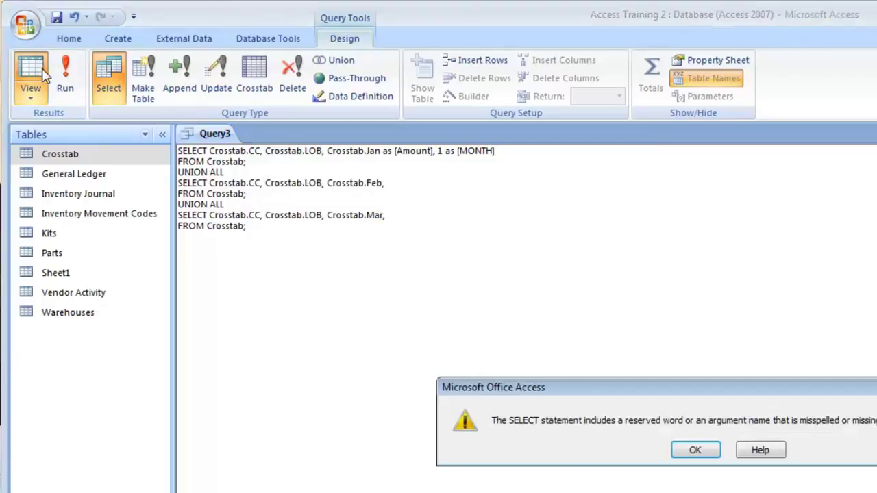
# After the error, add month numbers 2 and 3 after Crosstab.Feb and Crosstab.Mar, then view results
pyautogui.click(696, 451)
pyautogui.click(382, 183)
pyautogui.write(',')
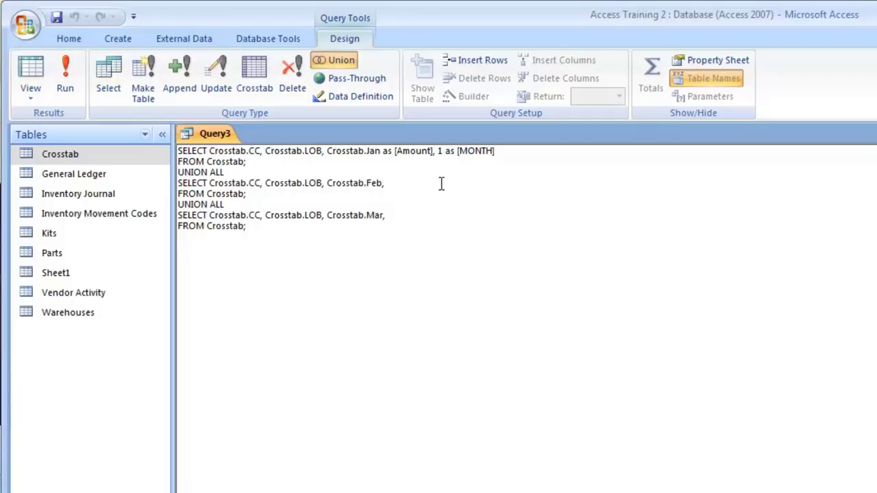
pyautogui.write(',2')
pyautogui.click(385, 216)
pyautogui.press('BackSpace')
pyautogui.write('3')
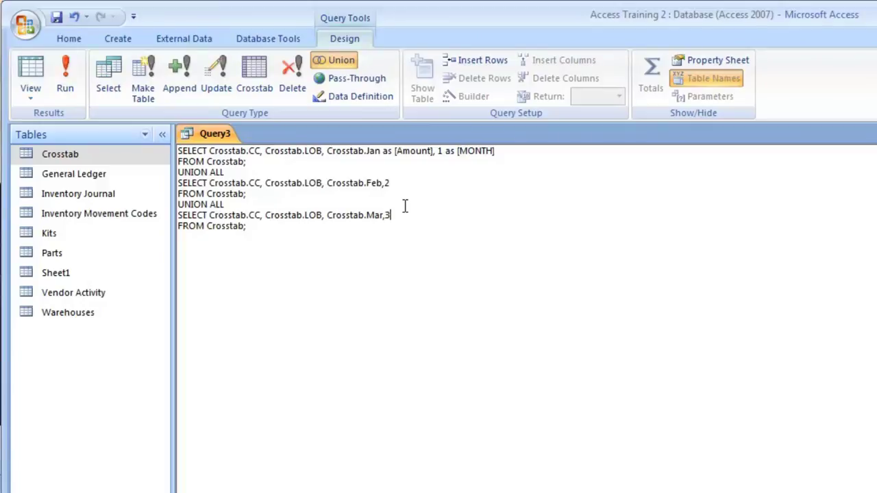
pyautogui.click(27, 68)
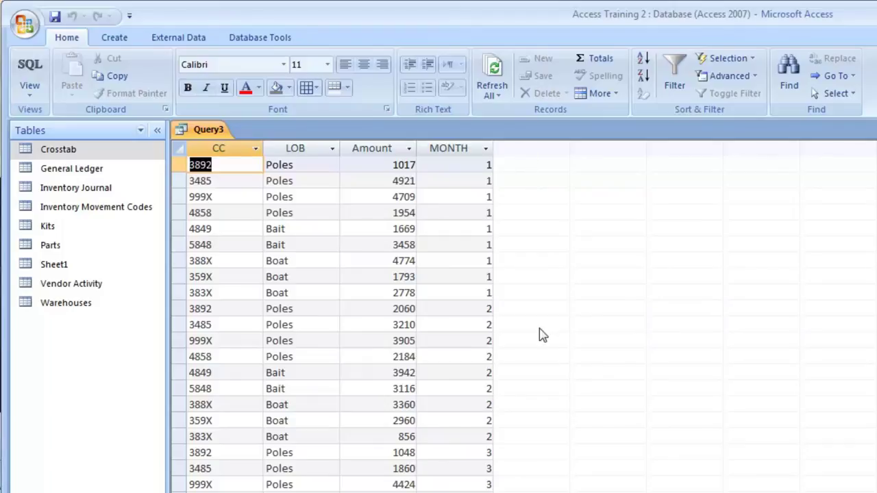
# Switch Query3 from Datasheet view back to SQL View
pyautogui.click(31, 66)
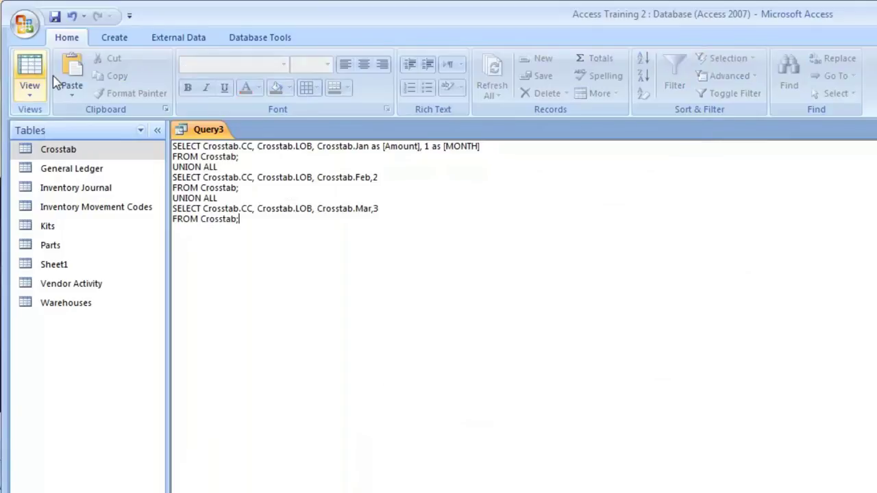